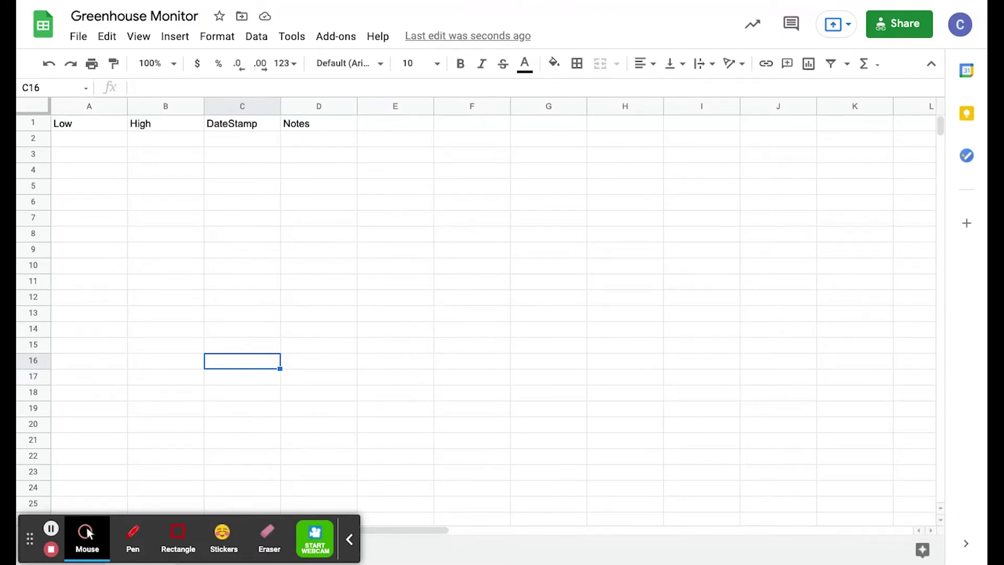
click(97, 126)
click(174, 125)
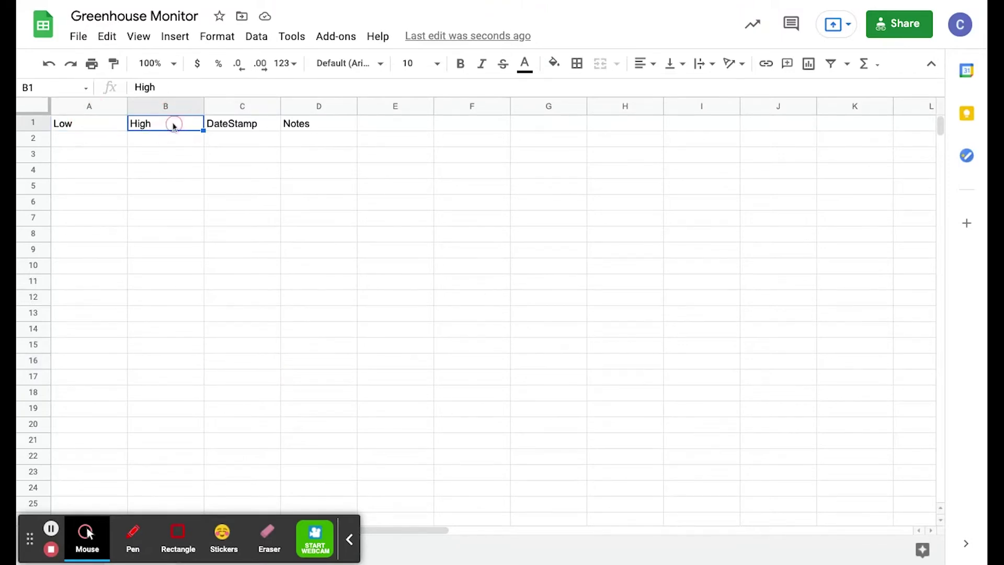
click(247, 128)
click(327, 131)
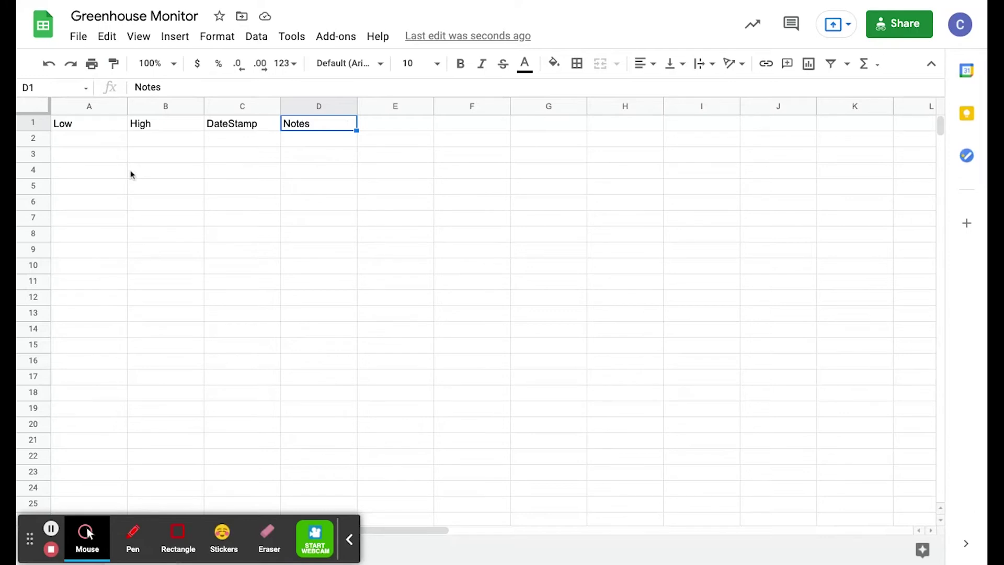
click(350, 539)
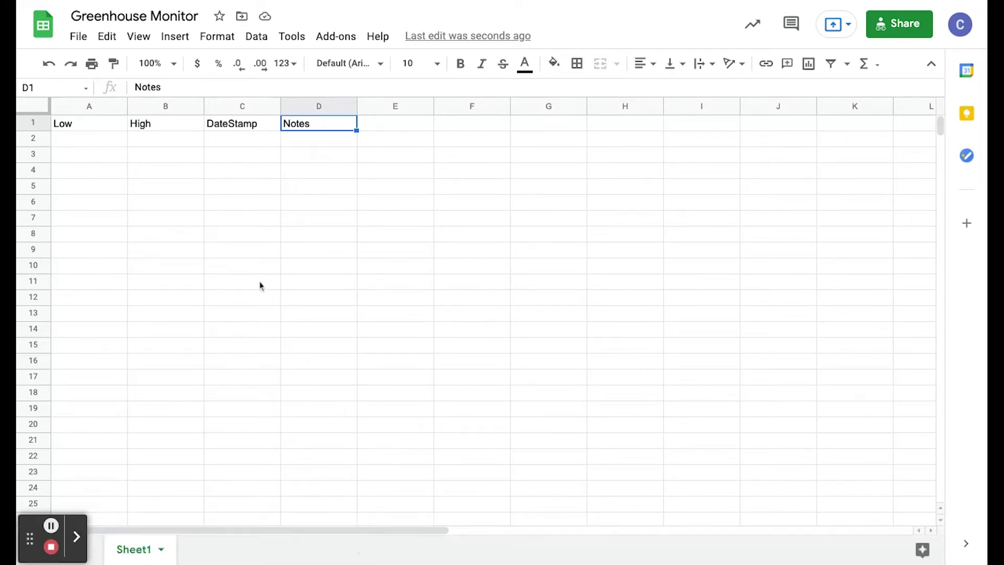
click(90, 124)
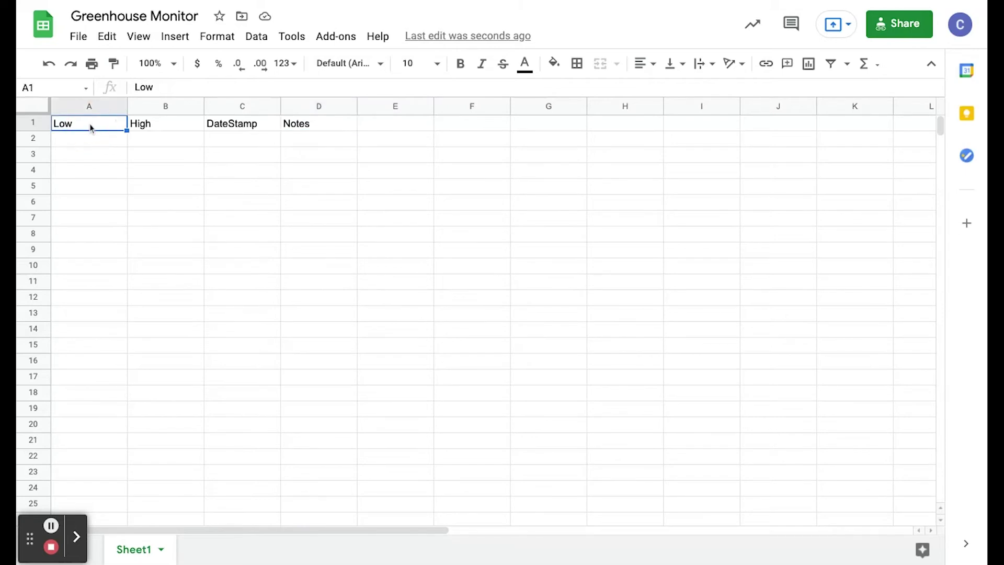
click(160, 133)
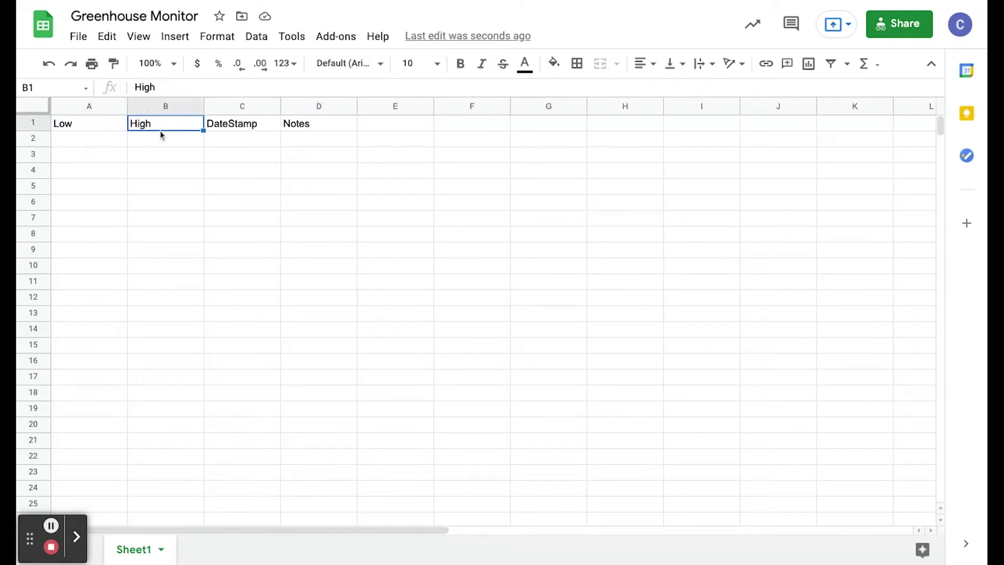
click(243, 130)
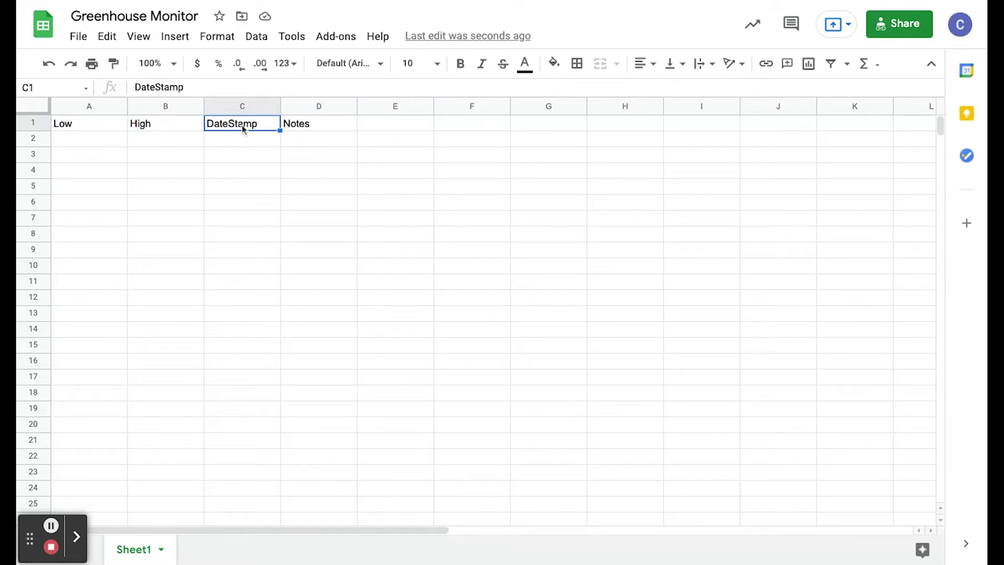
click(321, 126)
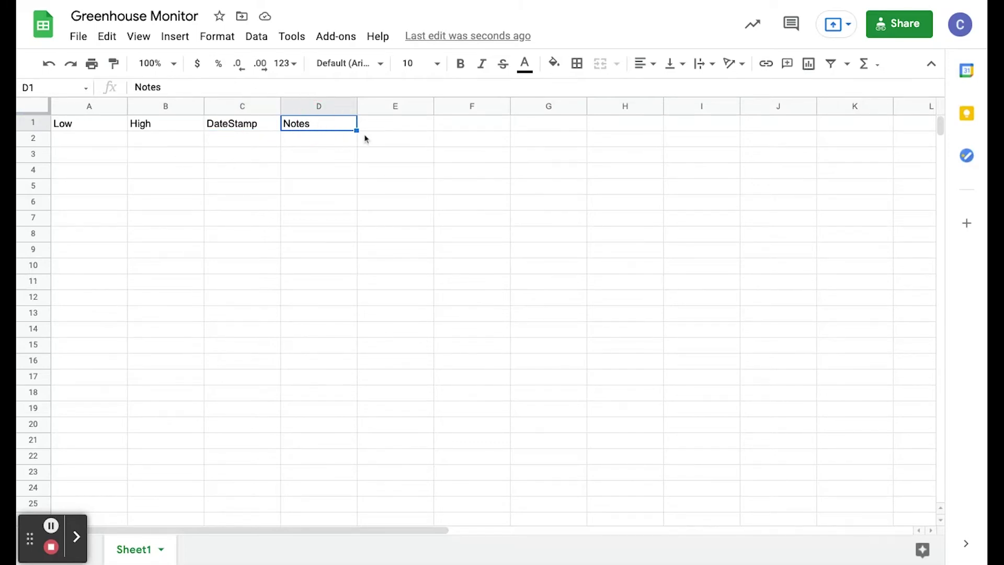
click(892, 33)
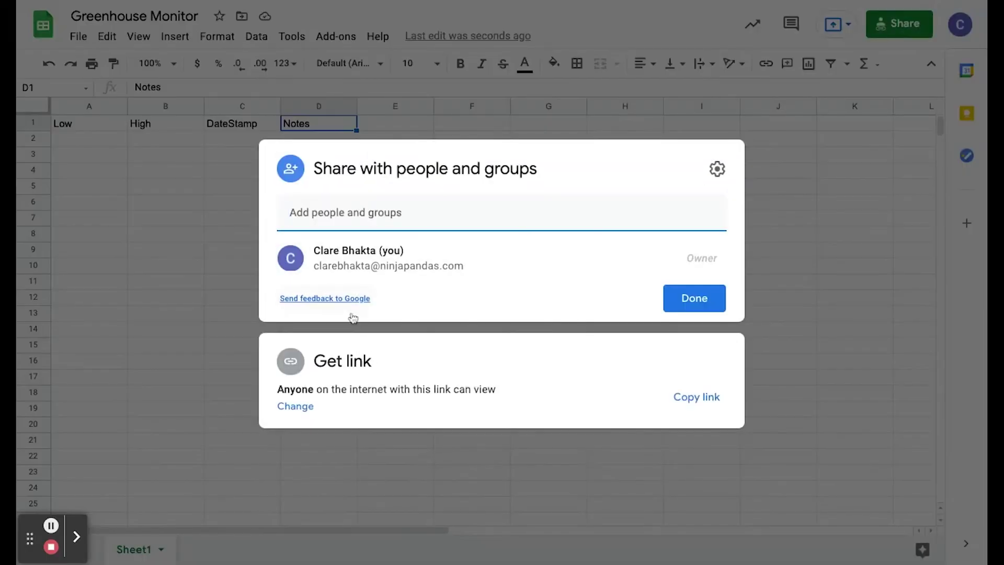
Step: Give anyone with the link Editor access to Greenhouse Monitor and copy its share link
click(289, 406)
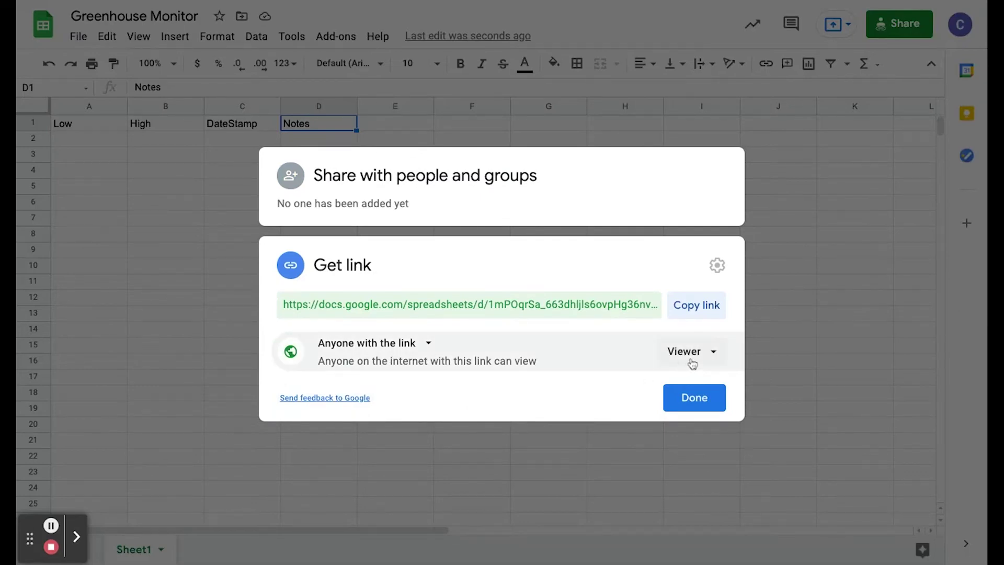
click(712, 355)
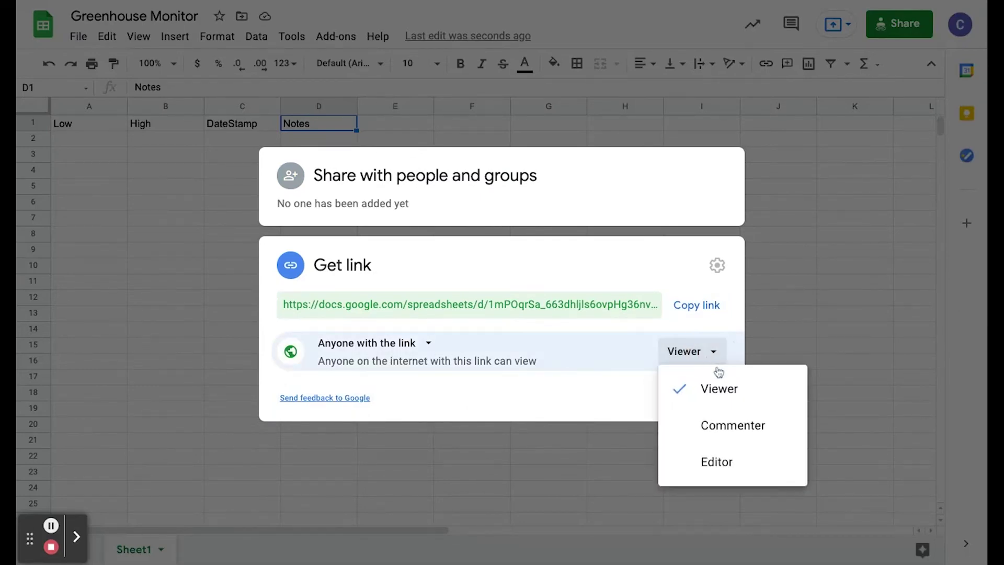
click(739, 466)
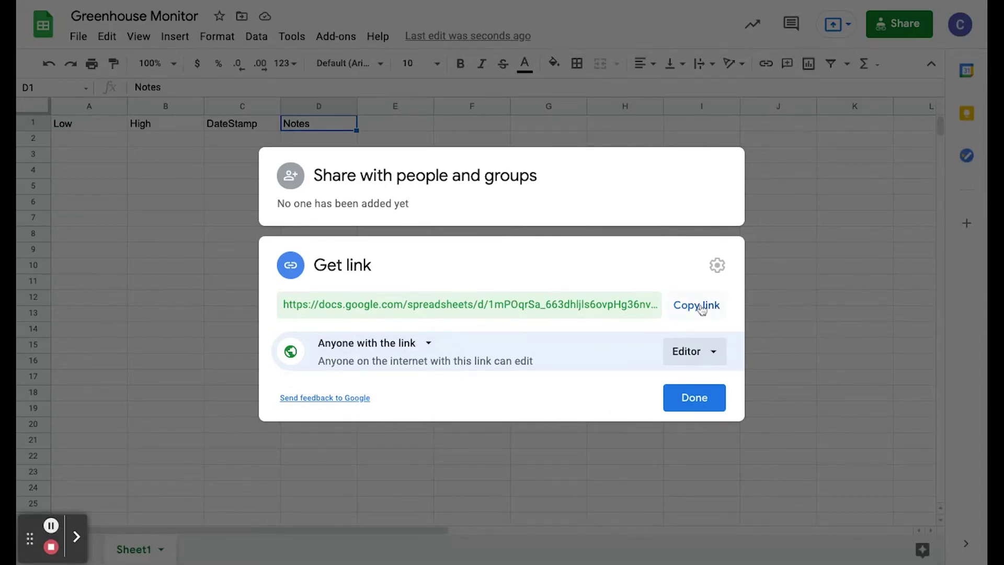
click(701, 306)
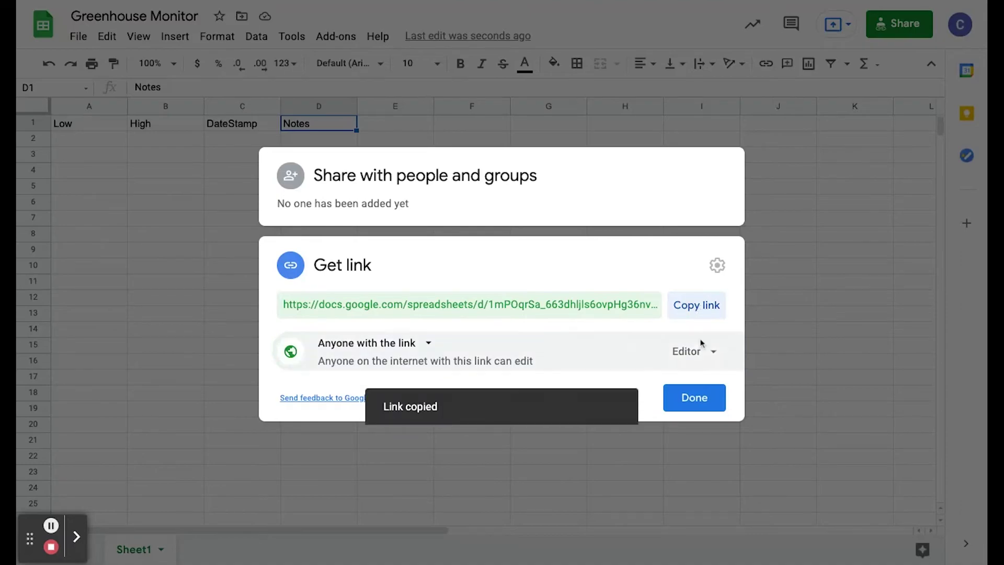
click(691, 396)
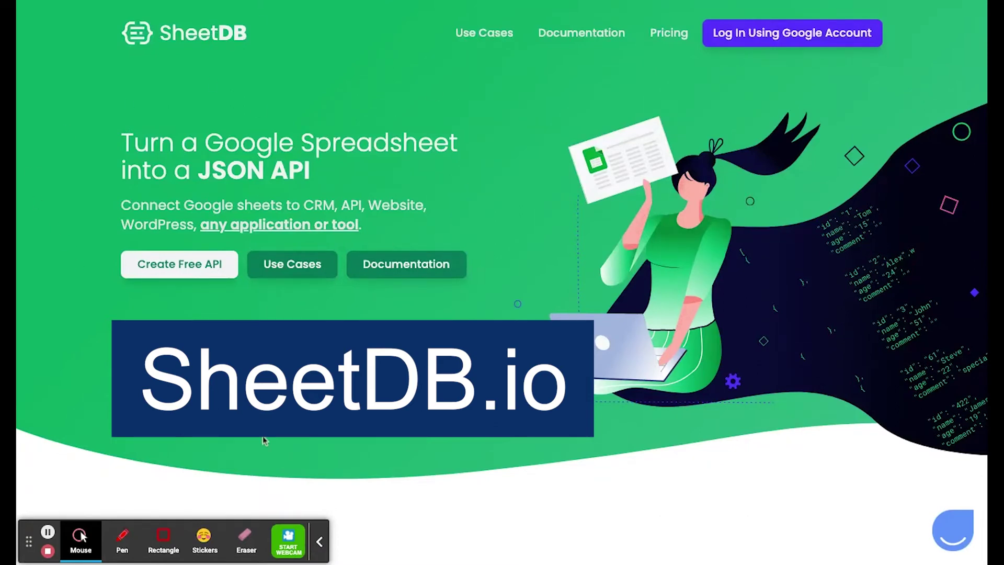
Step: Log in to SheetDB with a Google account to reach the Your Spreadsheets dashboard
click(321, 549)
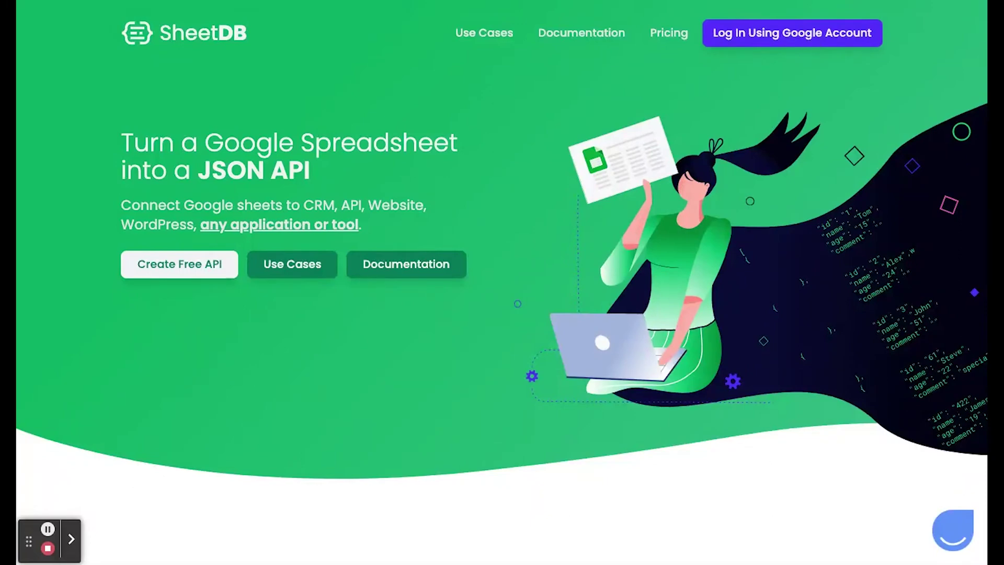
click(792, 33)
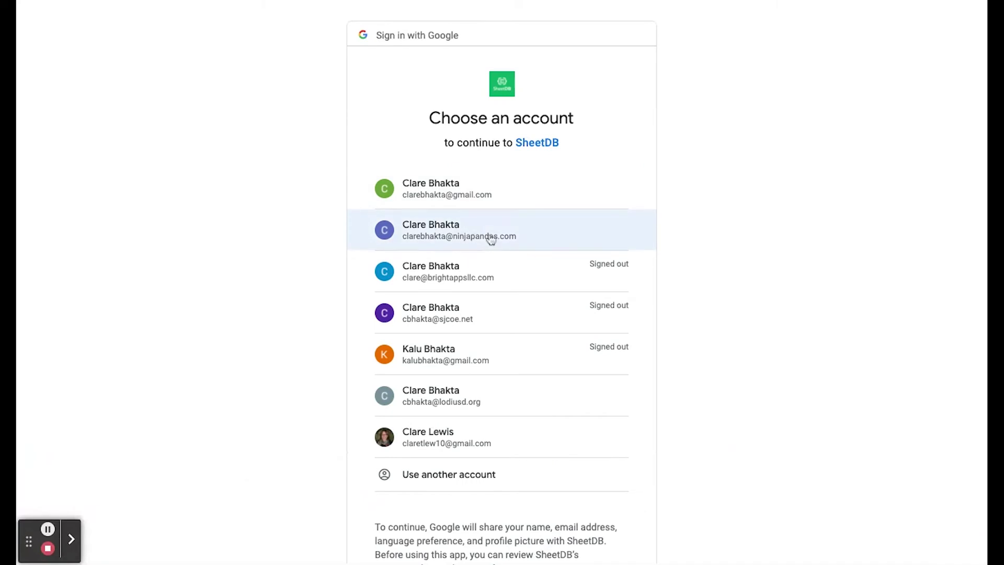
click(491, 238)
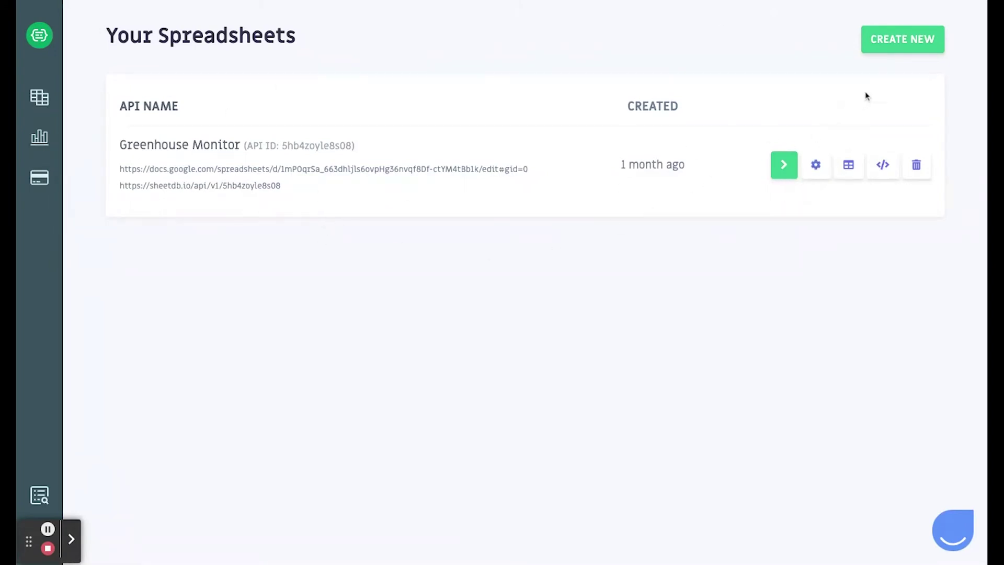
Step: Create a new SheetDB API from the pasted Greenhouse Monitor sheet URL and open its overview
click(897, 51)
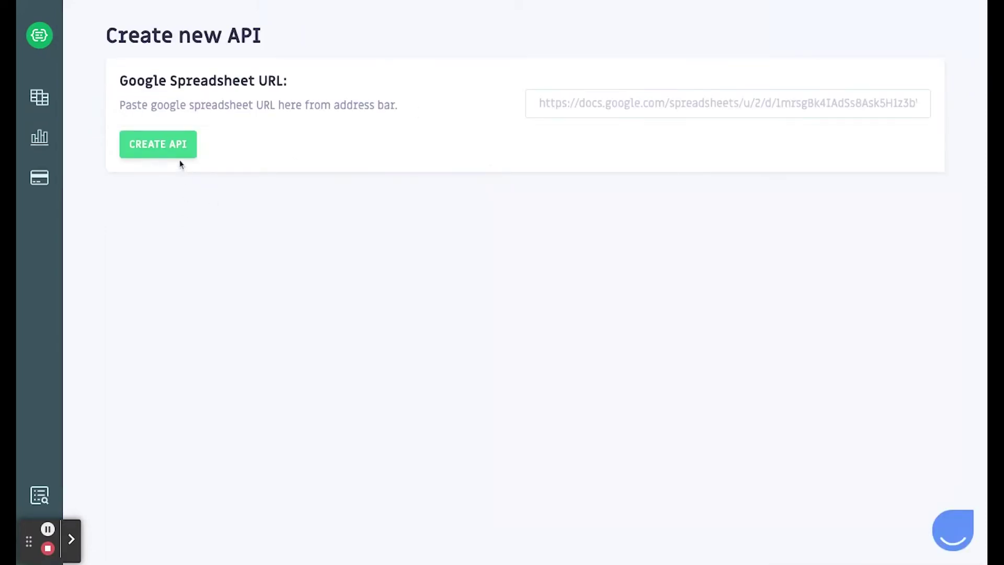
click(579, 109)
key(ctrl+v)
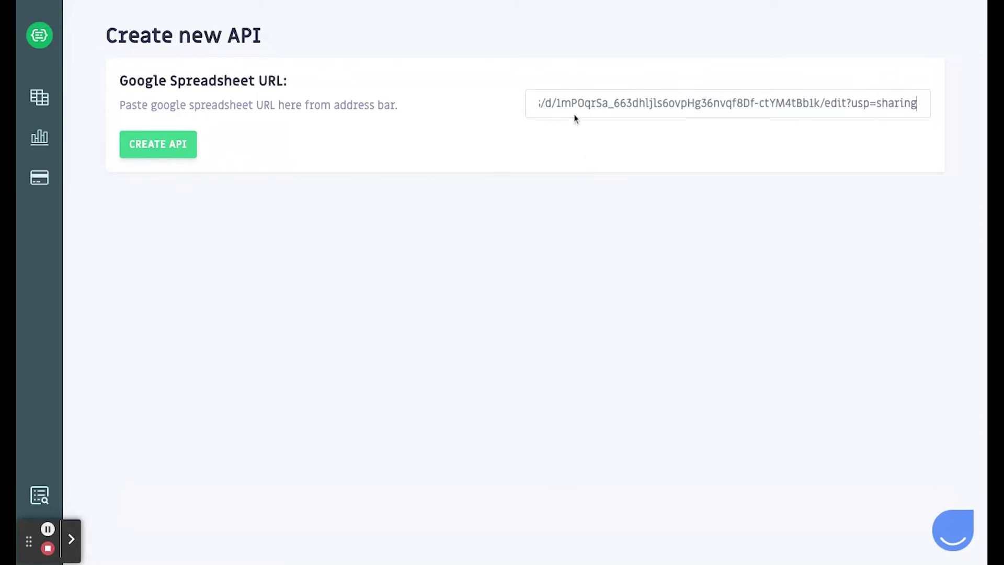
scroll(567, 104, left, 5)
scroll(567, 105, left, 1)
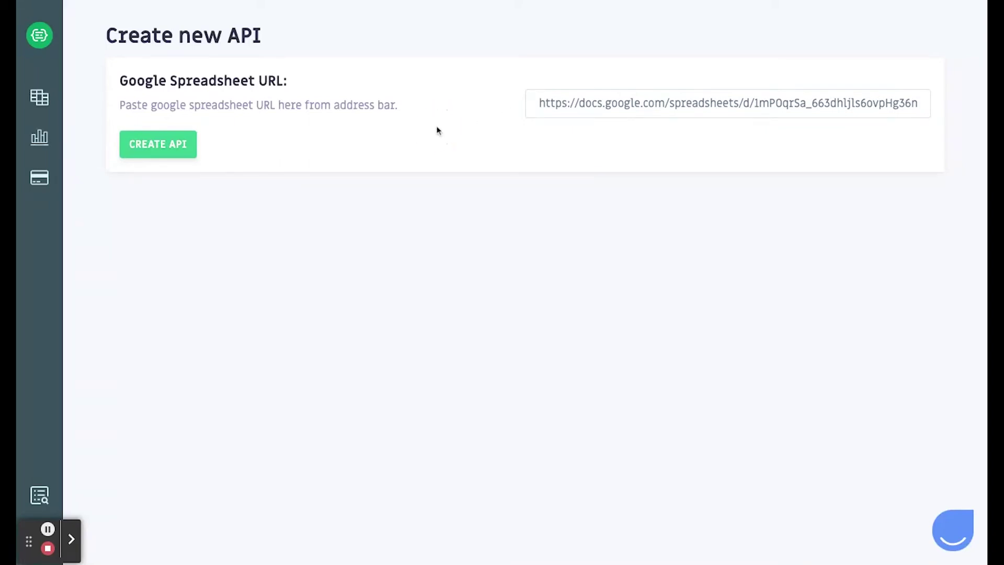
click(177, 146)
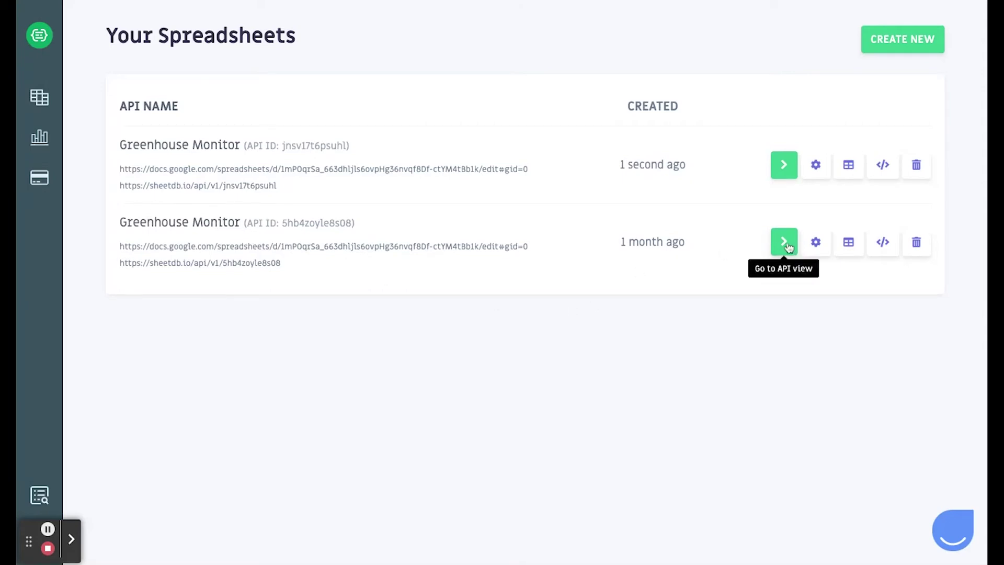
click(788, 170)
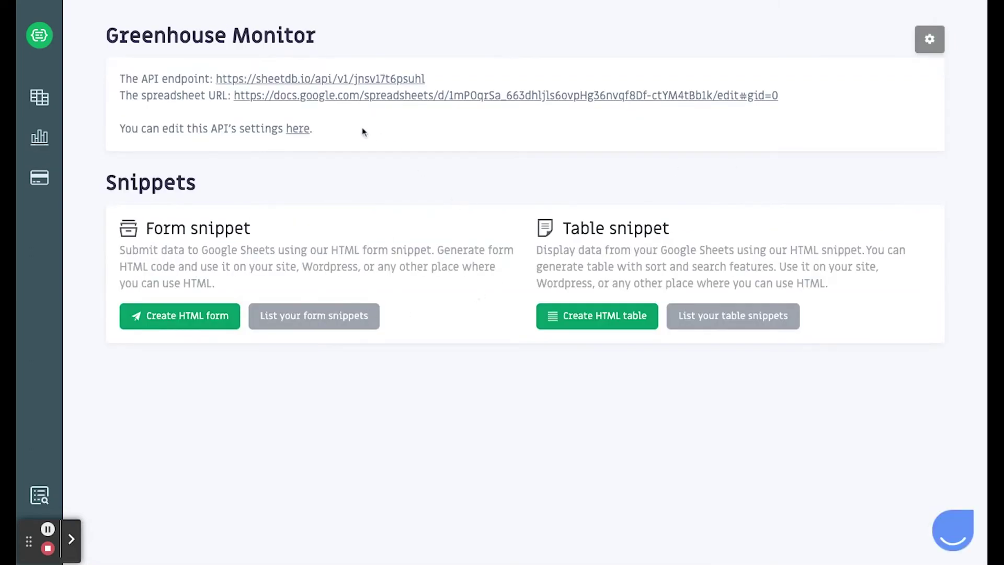
Step: In the API settings, keep read, search, create, update and delete all enabled, then save
click(304, 133)
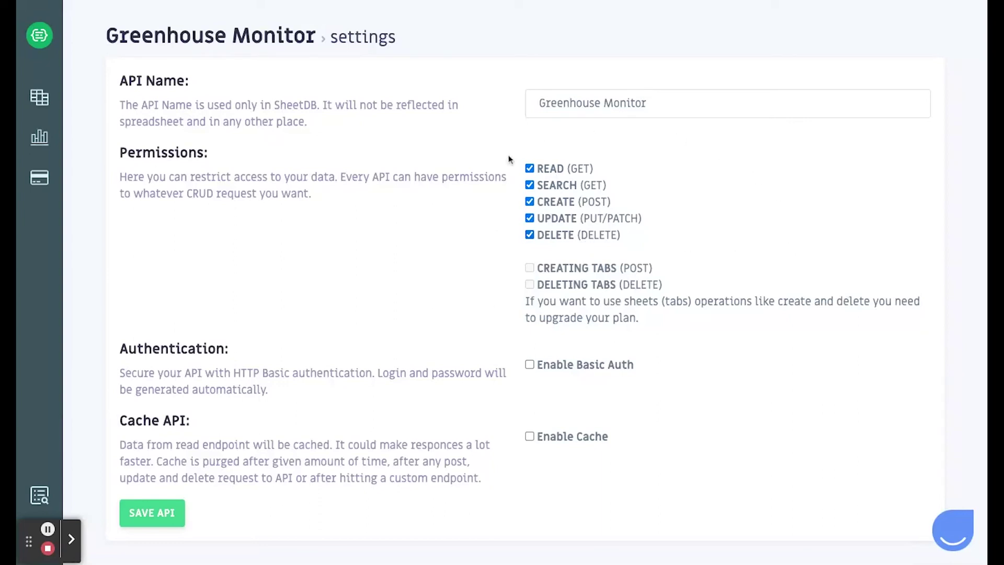
click(530, 235)
click(529, 235)
click(166, 518)
Step: Go to SheetDB API > POST - Create row in the documentation and view its cURL example
click(45, 495)
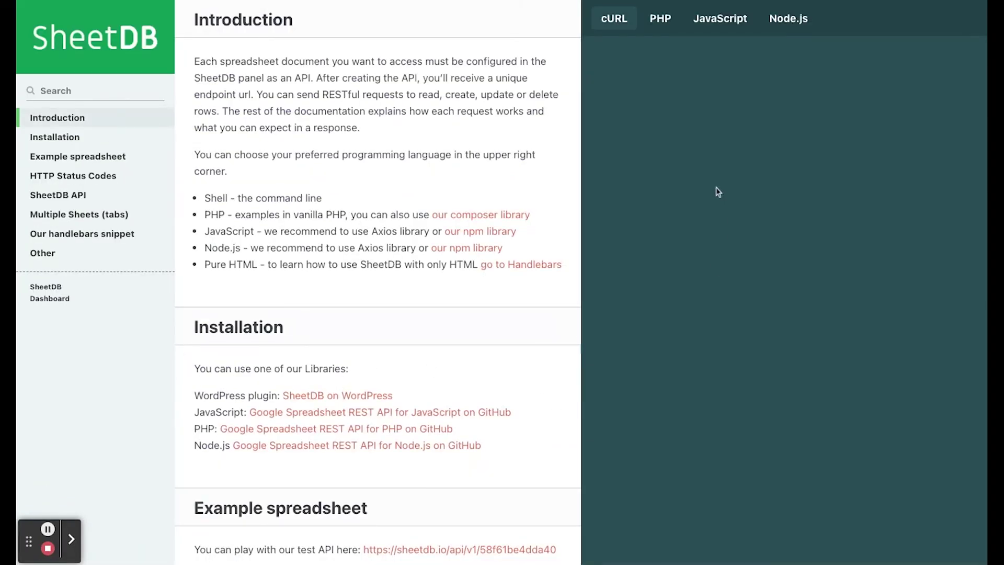
click(58, 195)
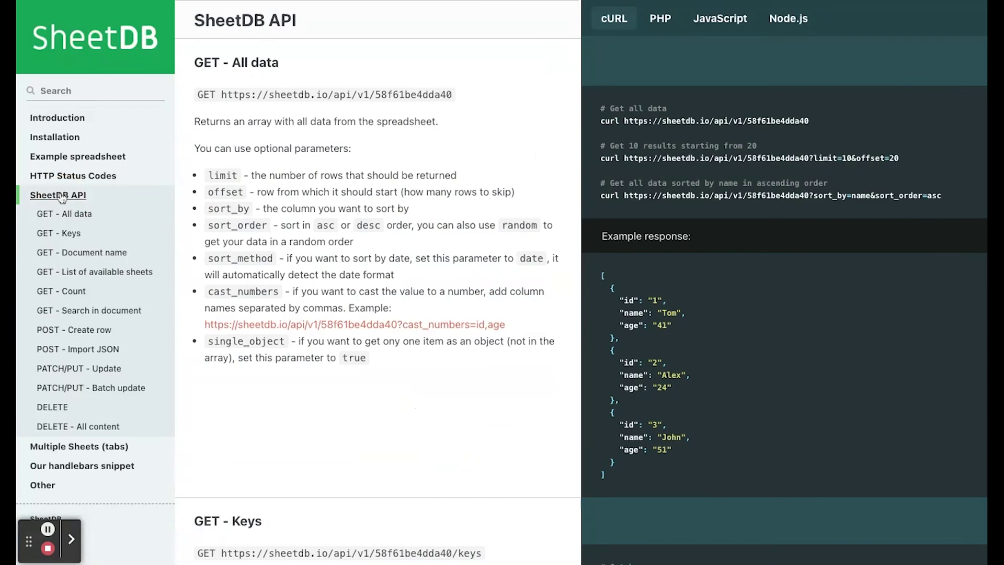
click(76, 331)
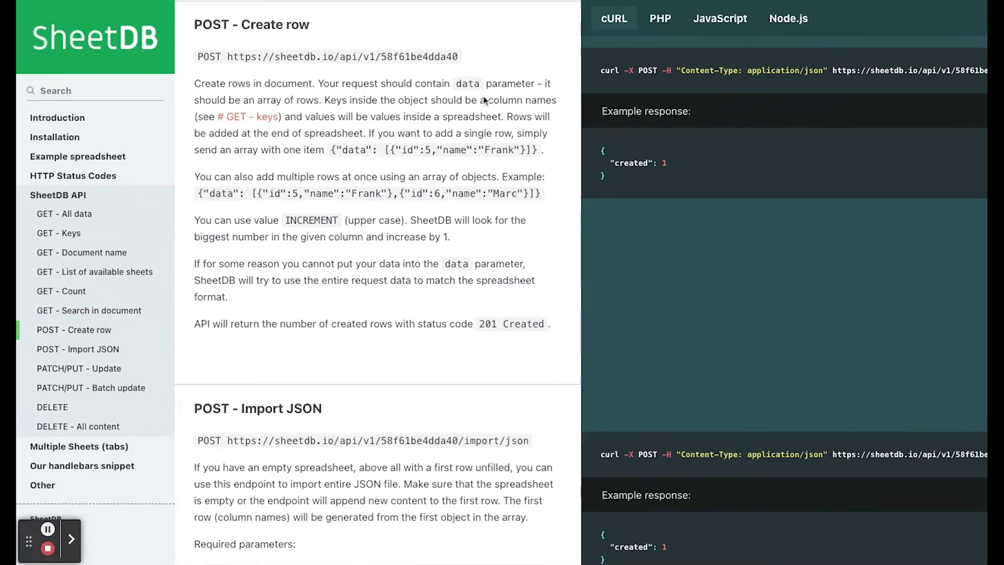
scroll(755, 283, up, 3)
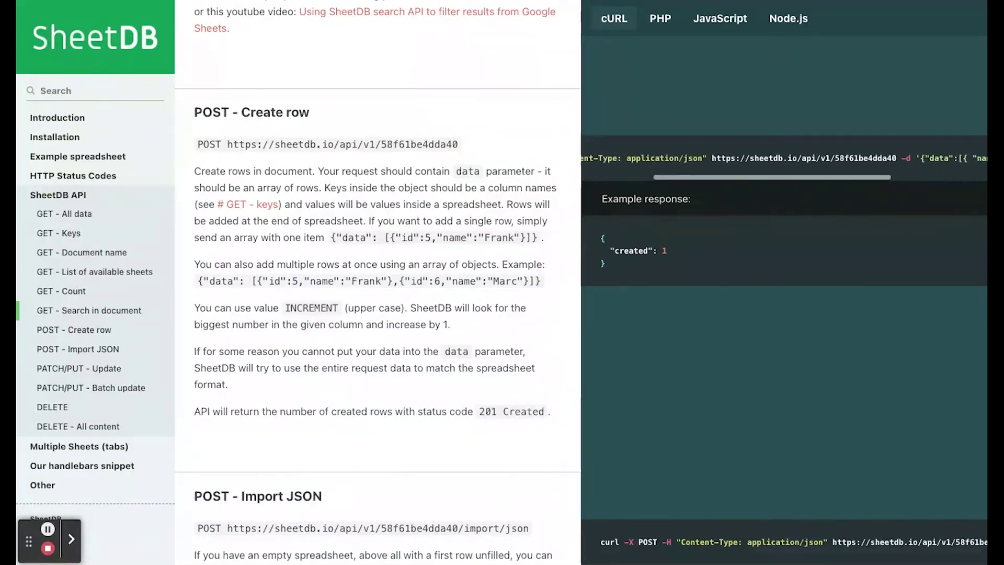
scroll(784, 158, left, 3)
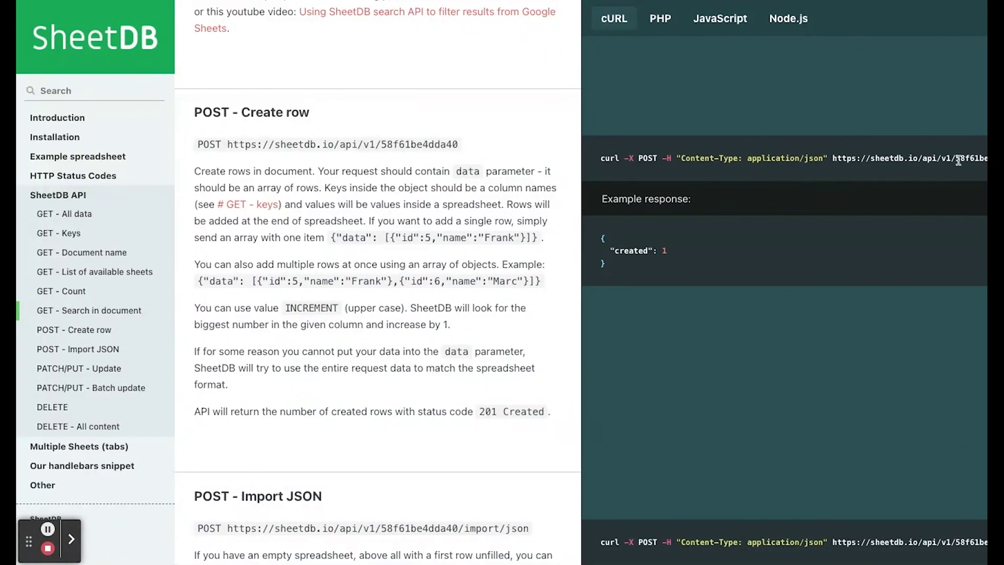
scroll(958, 160, right, 8)
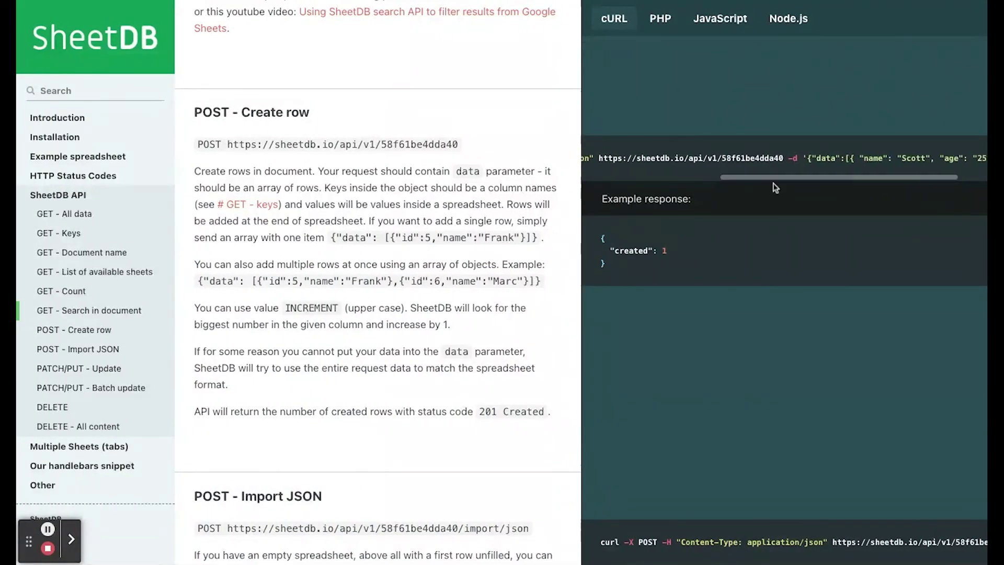